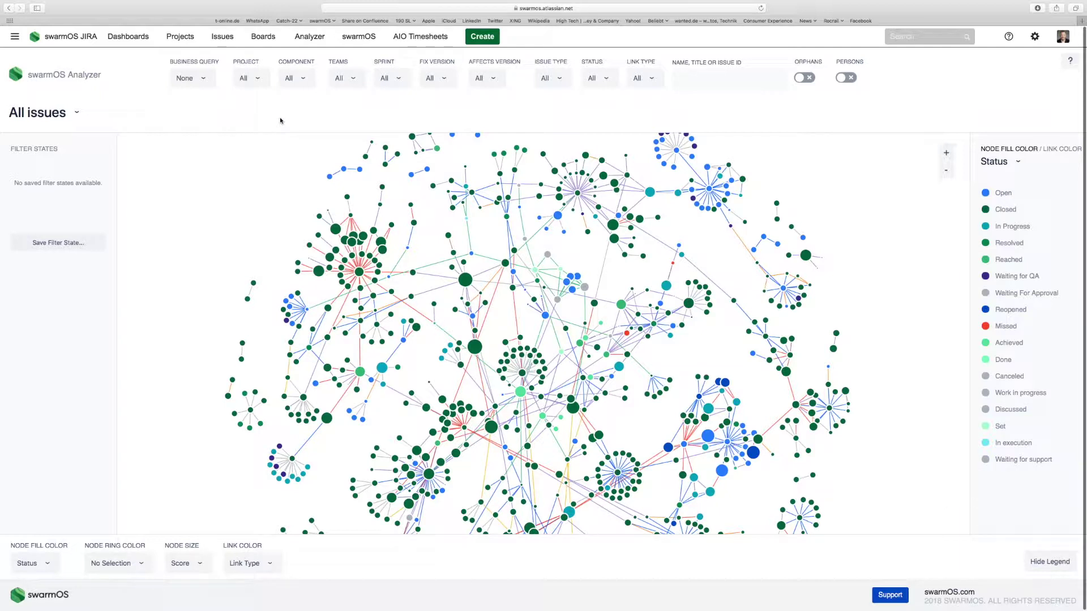
Step: Check the project filter list without changes, then show the detail card for issue MSOS-42
left_click(251, 79)
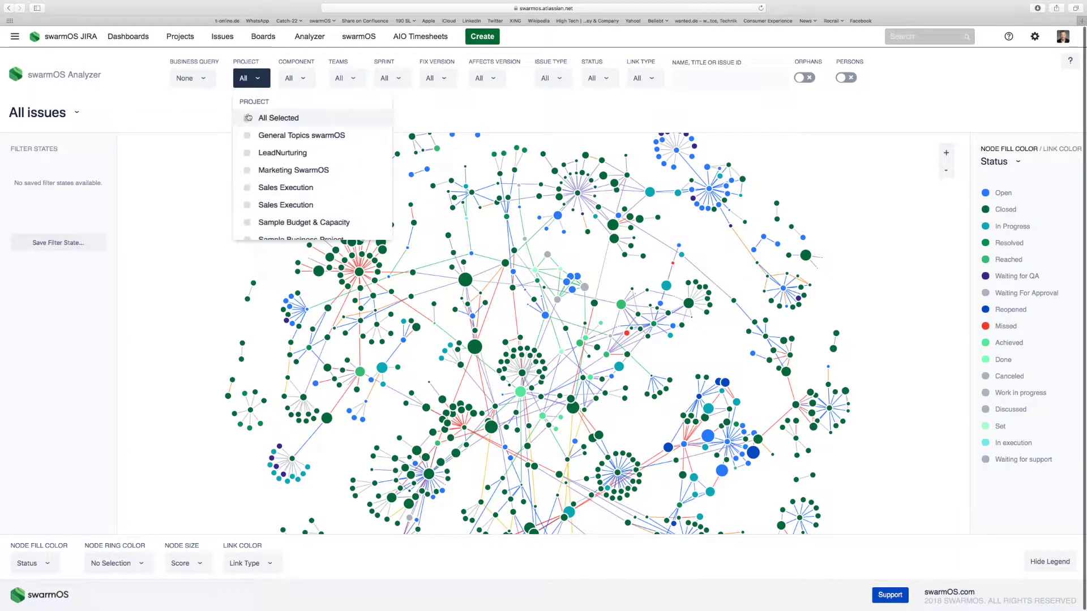
left_click(180, 144)
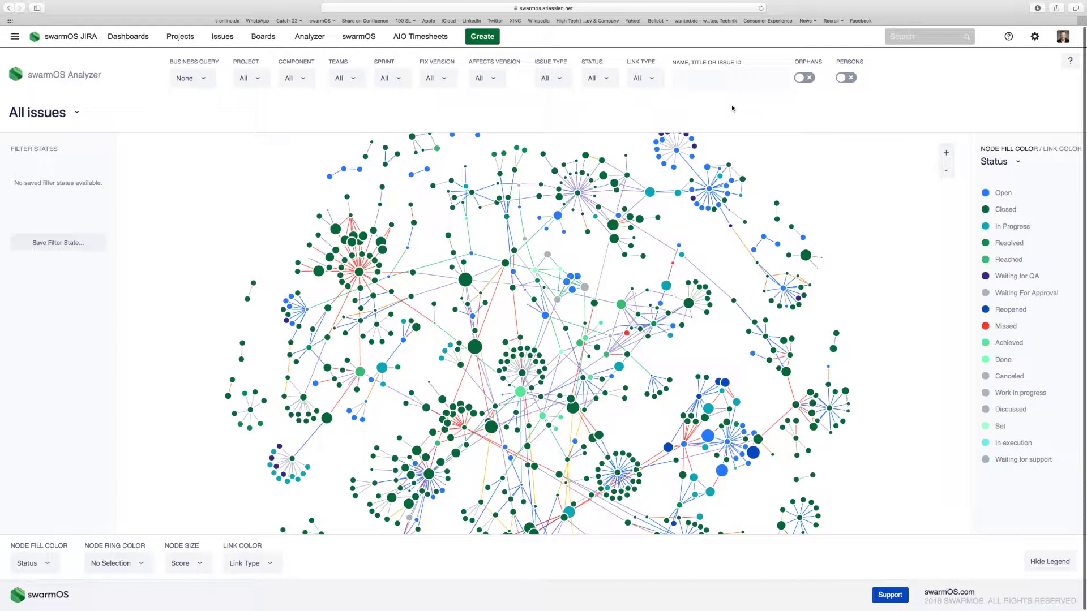
left_click(465, 280)
Step: Filter the graph to blocks links only and highlight the Open-status issues
left_click(651, 80)
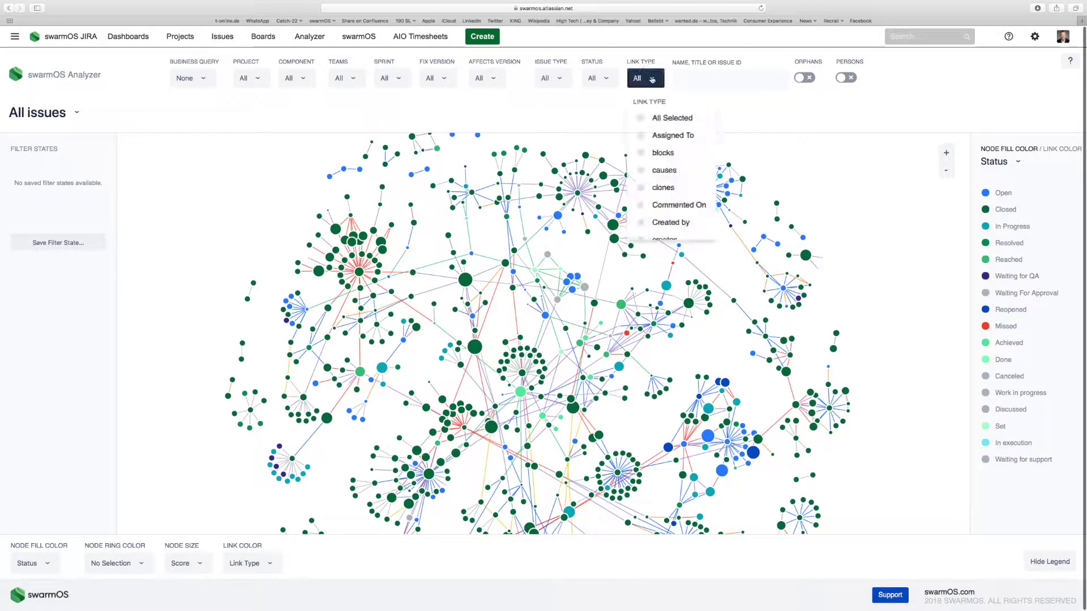
left_click(642, 153)
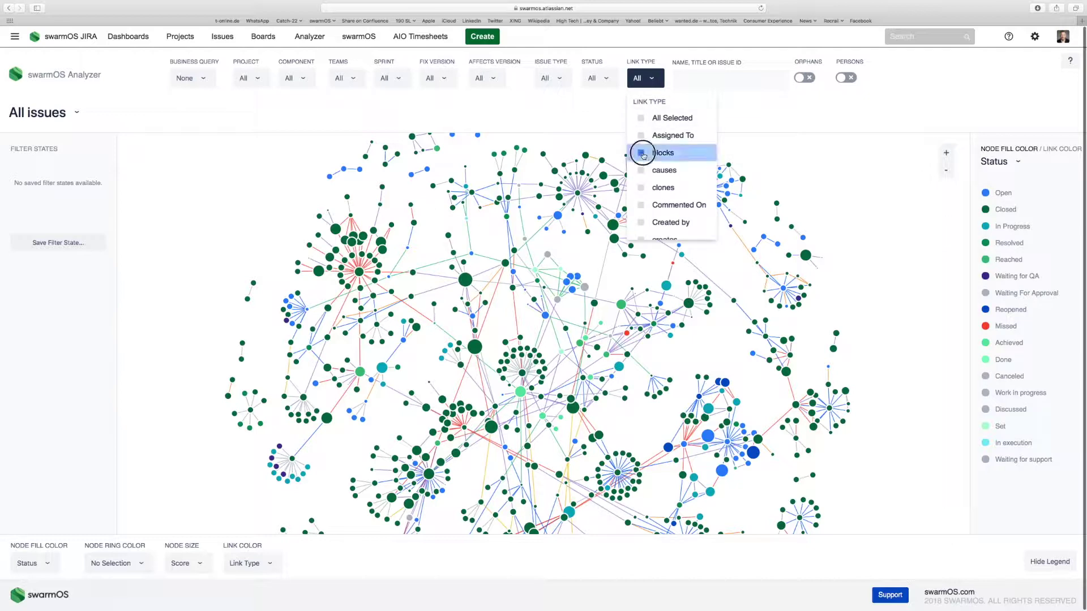
left_click(758, 163)
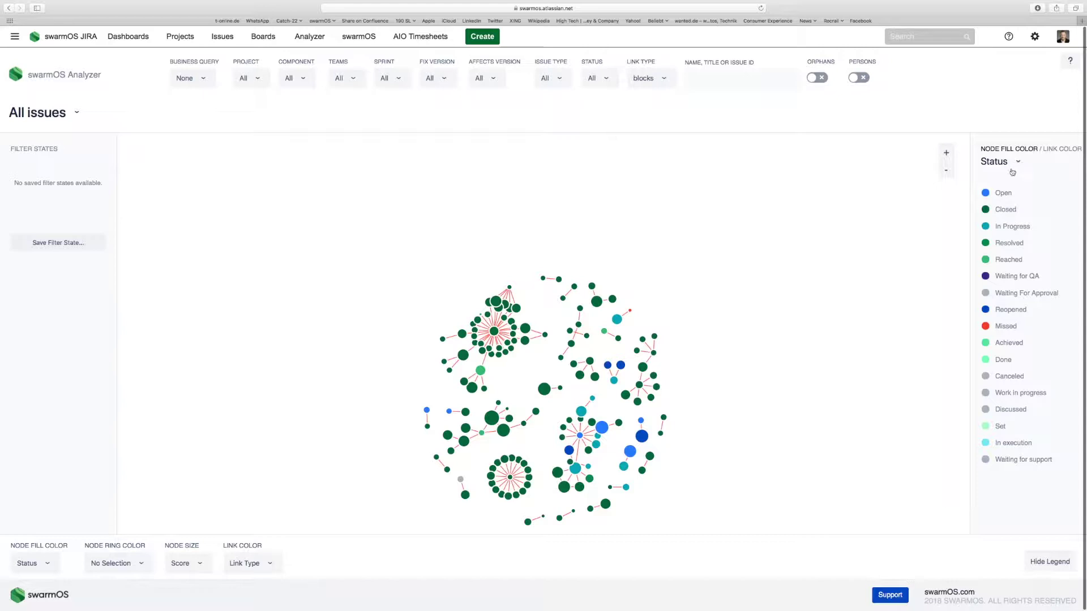
left_click(1000, 196)
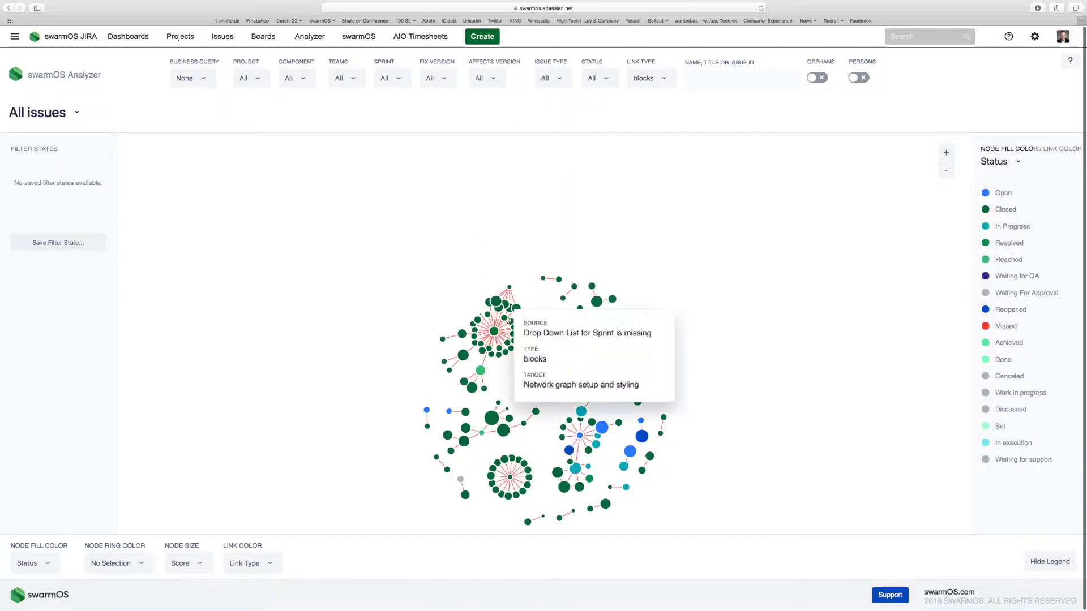
mouse_move(494, 333)
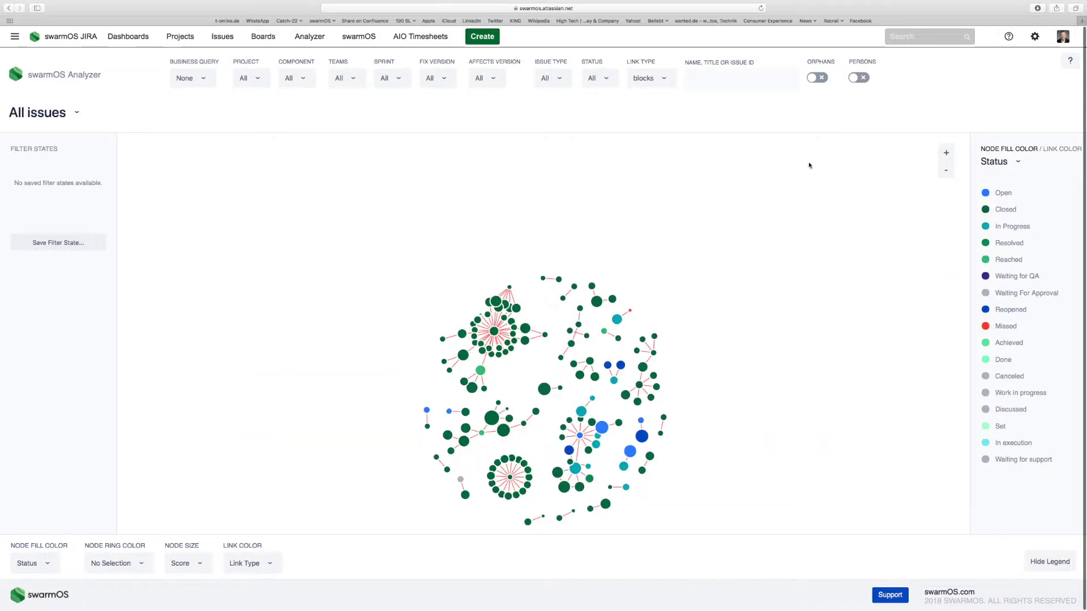
Step: Set Node Fill Color to Project so each project's issues share one colour
left_click(1016, 161)
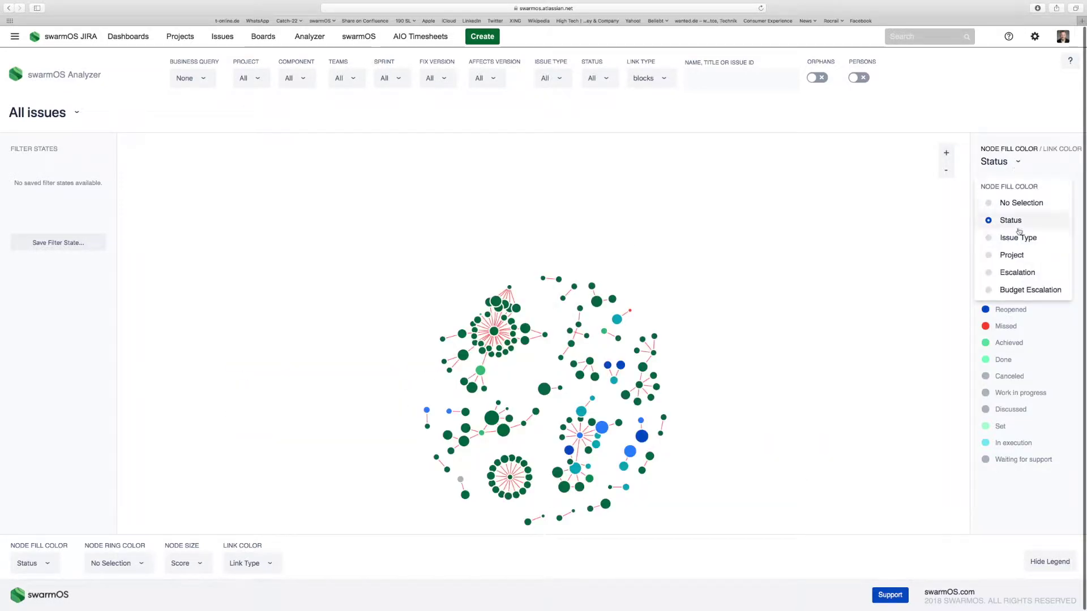
left_click(1012, 255)
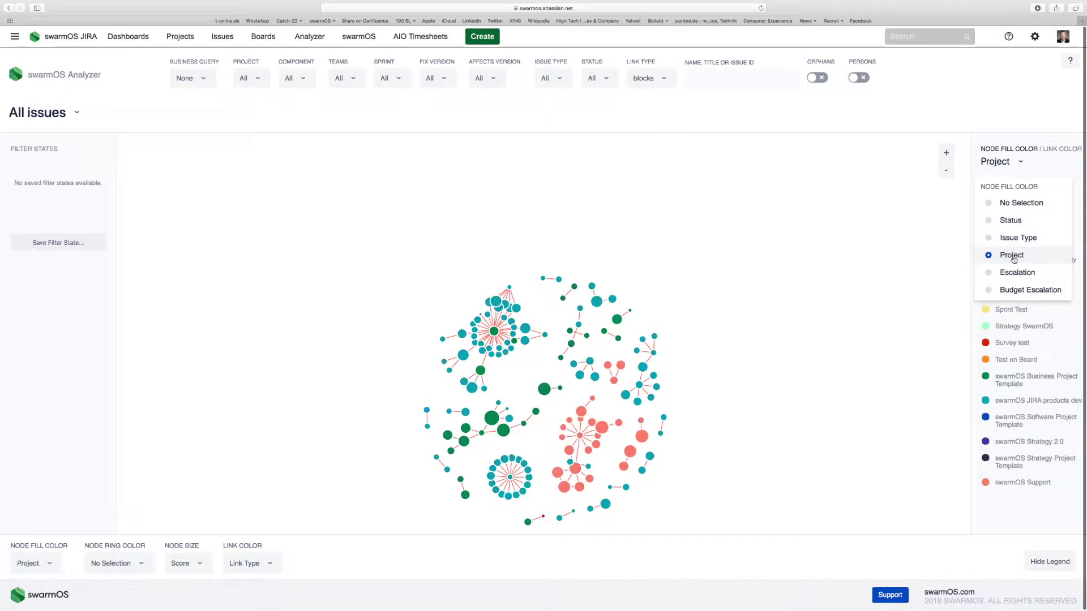
left_click(746, 231)
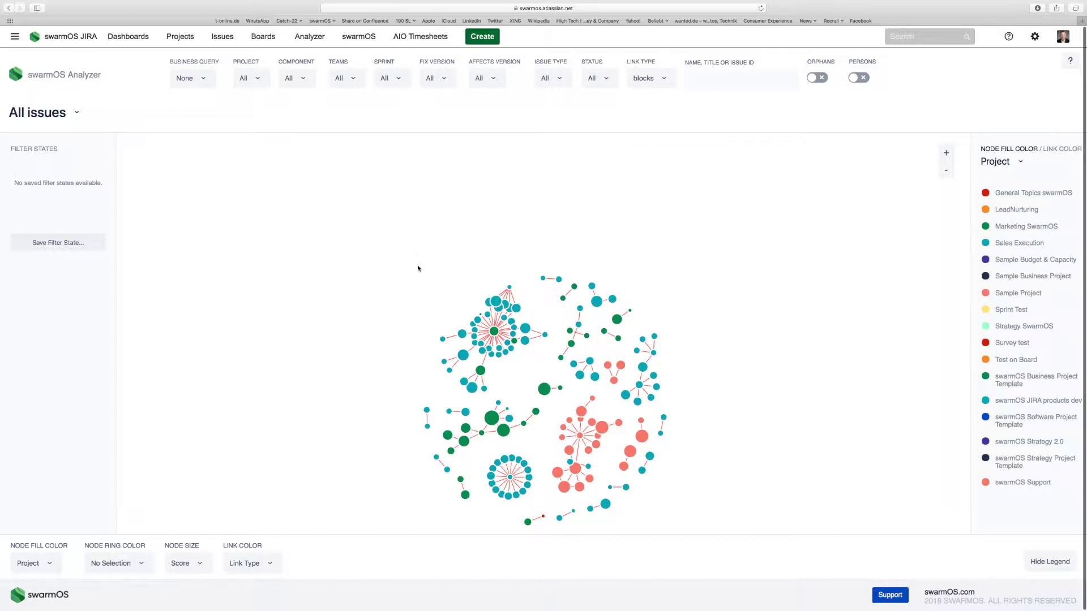
mouse_move(497, 305)
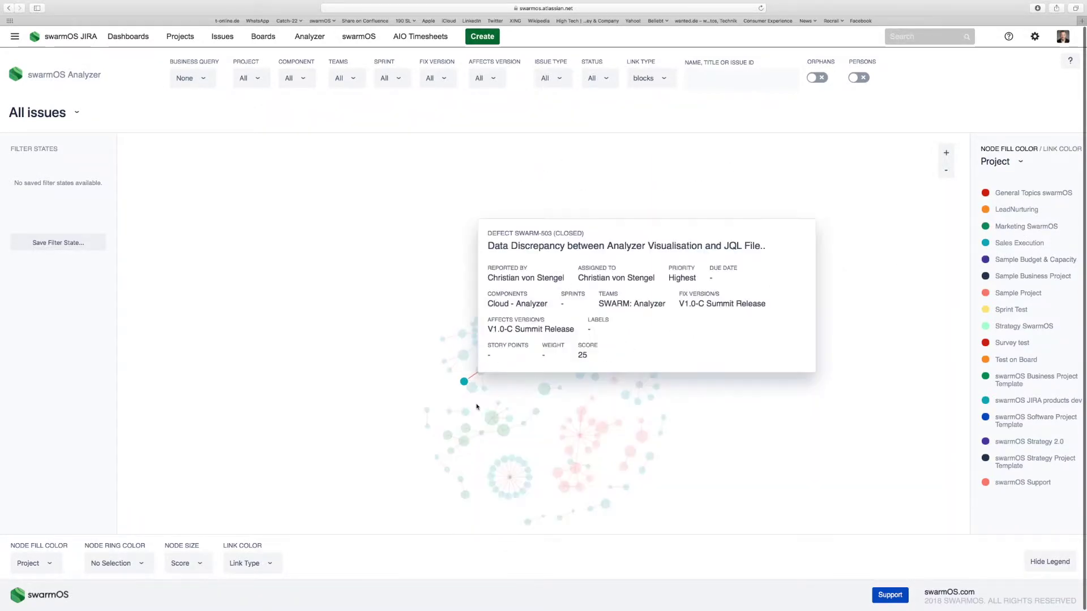
mouse_move(492, 431)
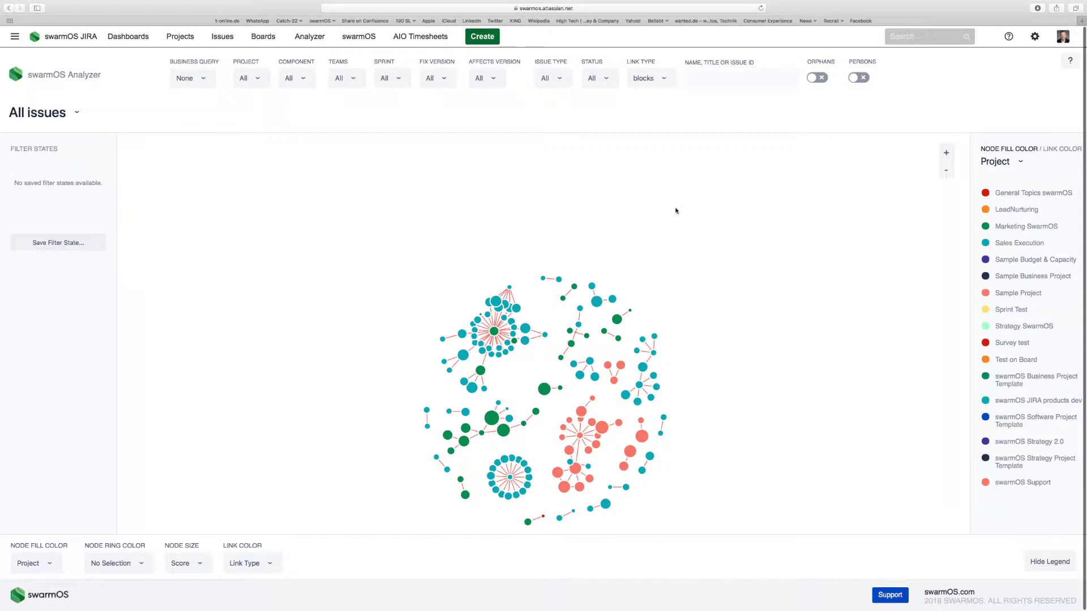
Step: Replace the blocks filter with Assigned To links only and include person nodes
left_click(665, 80)
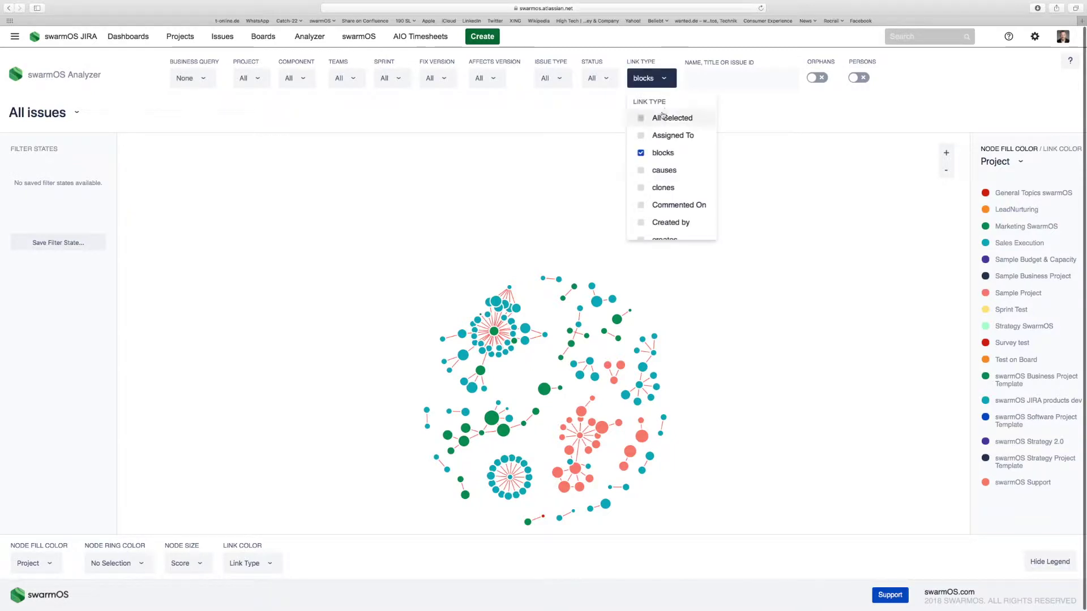
left_click(640, 154)
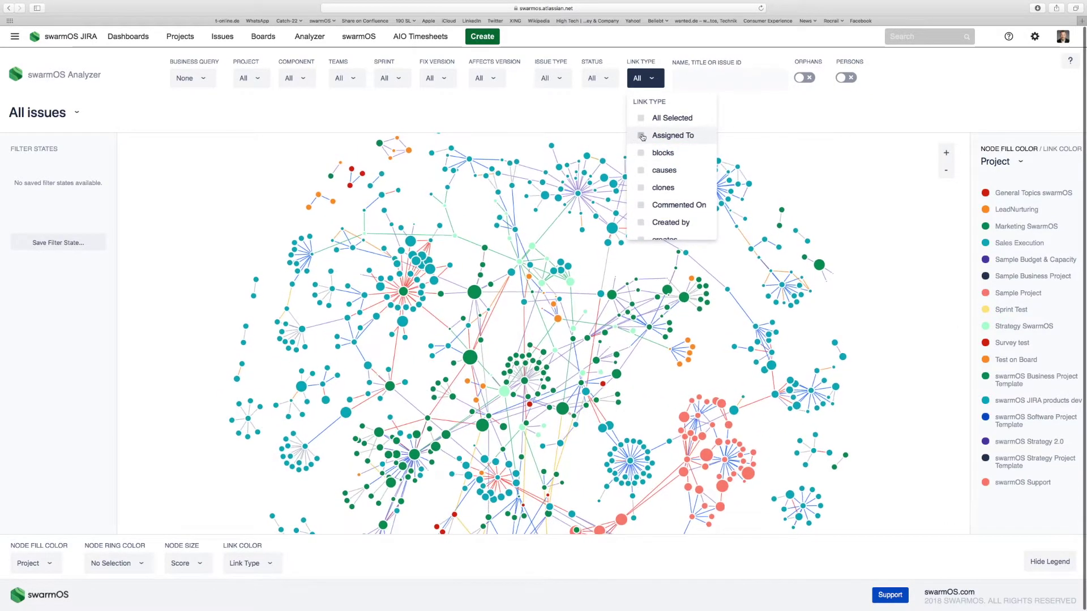
left_click(642, 136)
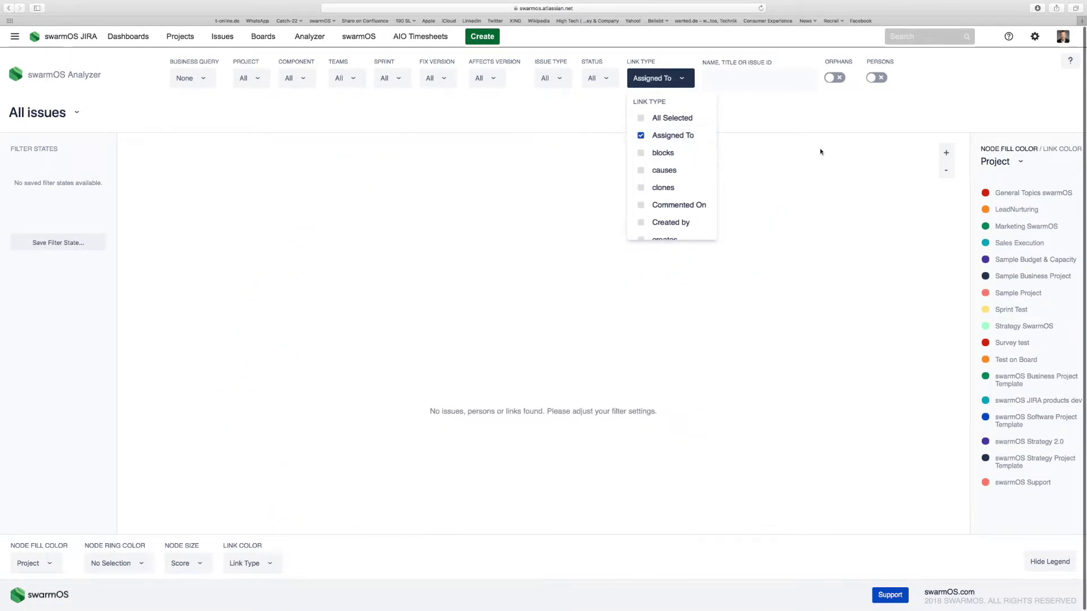
left_click(810, 119)
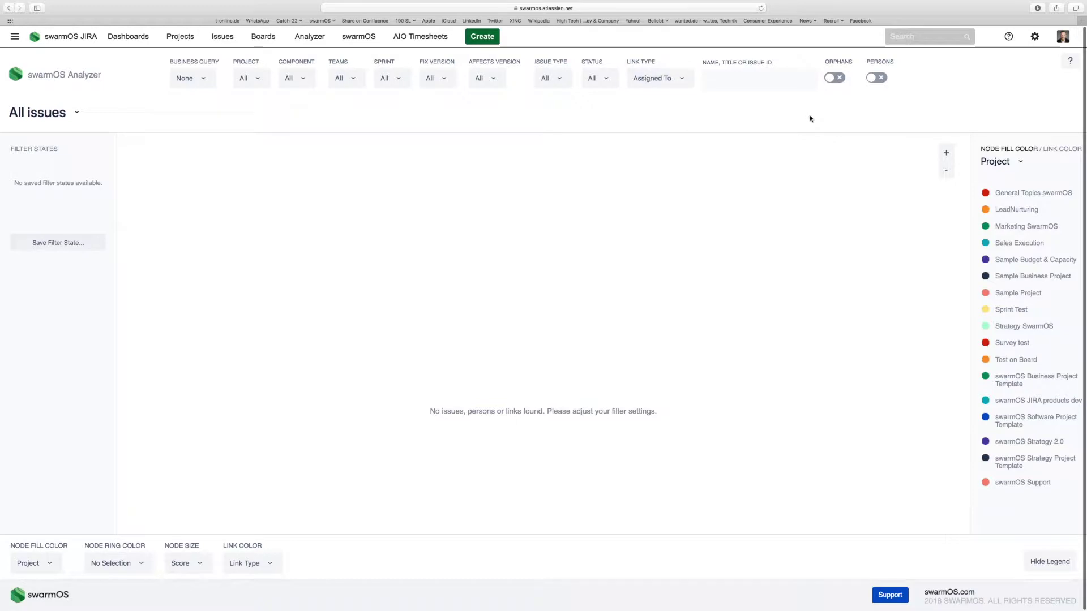
left_click(877, 78)
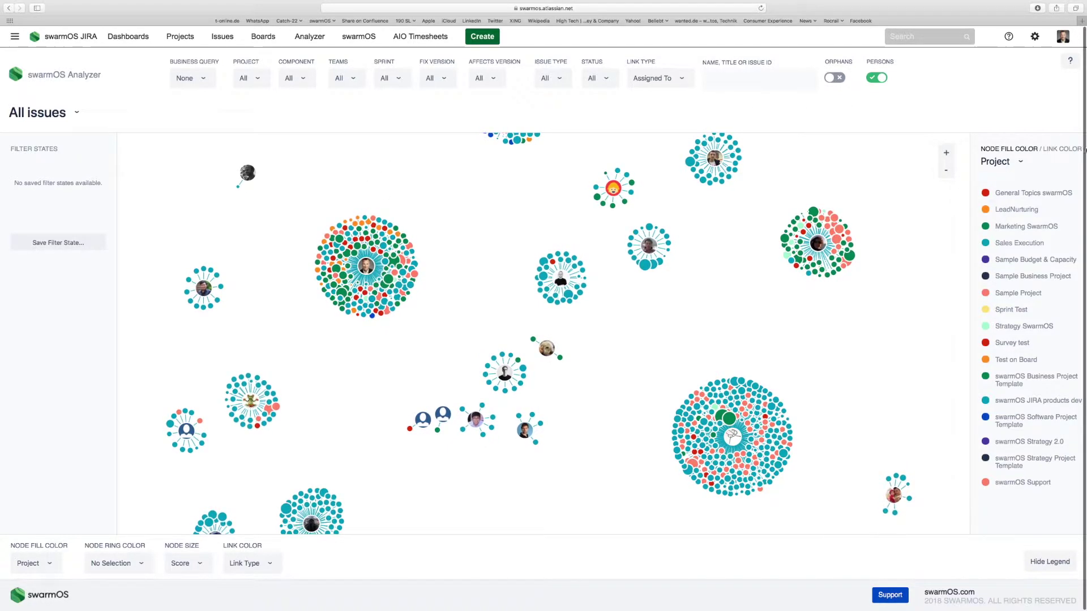
Step: Set Node Fill Color back to Status and return all nodes to full colour
left_click(1020, 162)
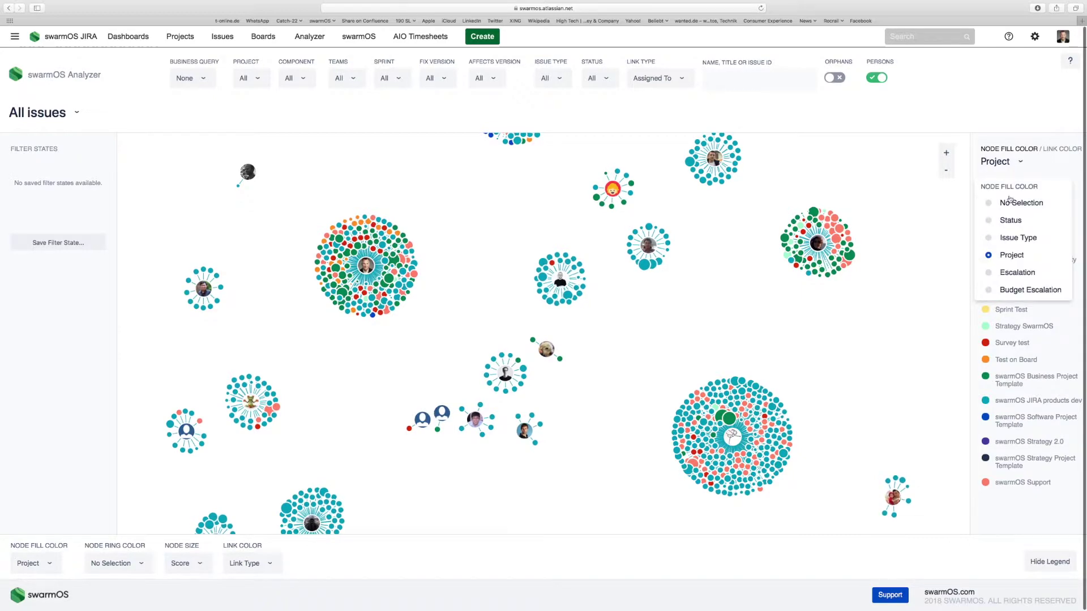
left_click(1011, 220)
left_click(930, 226)
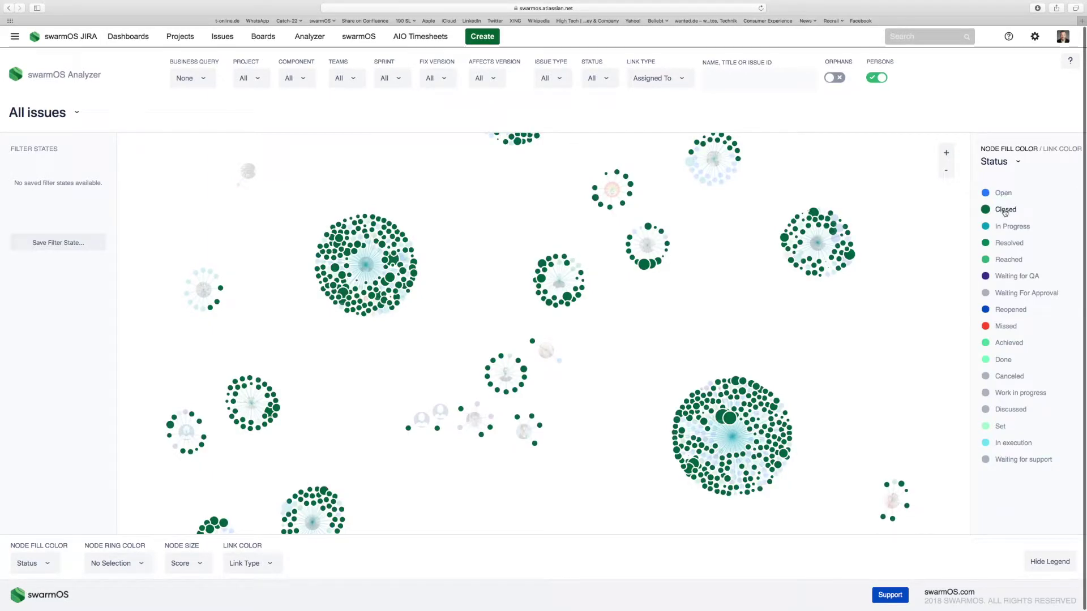
left_click(906, 200)
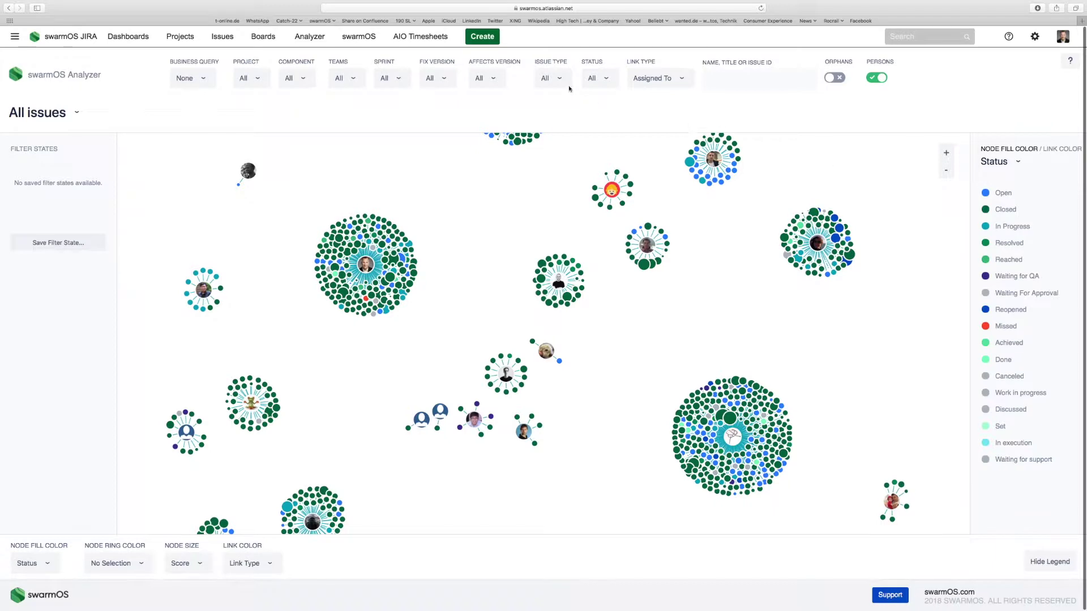
left_click(608, 80)
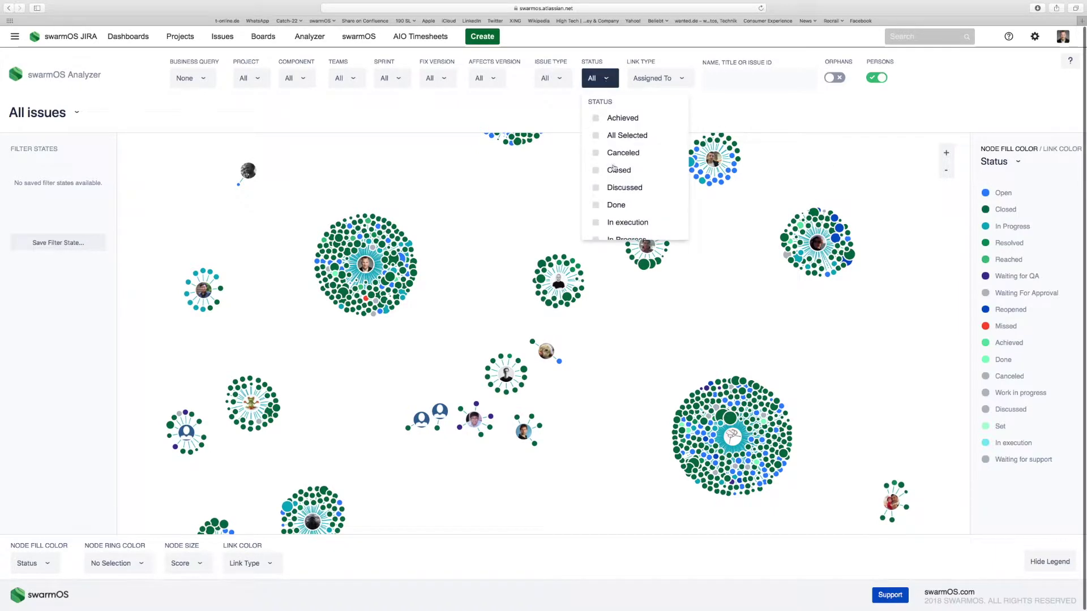
Step: Limit the graph to Reopened, Open and In Progress issues and review the result
scroll(617, 170, "down", 5)
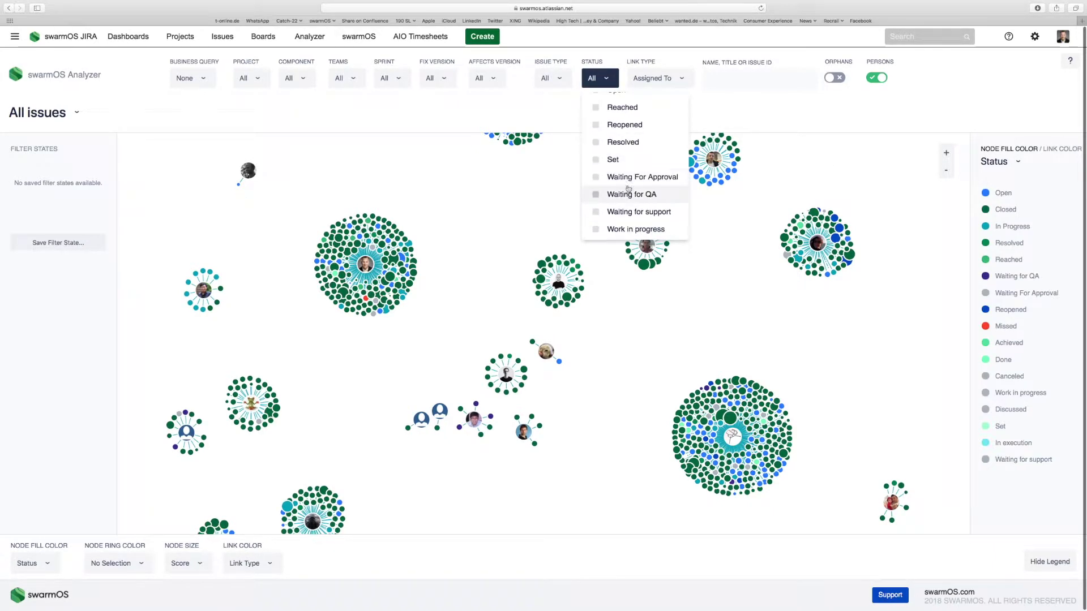
left_click(616, 126)
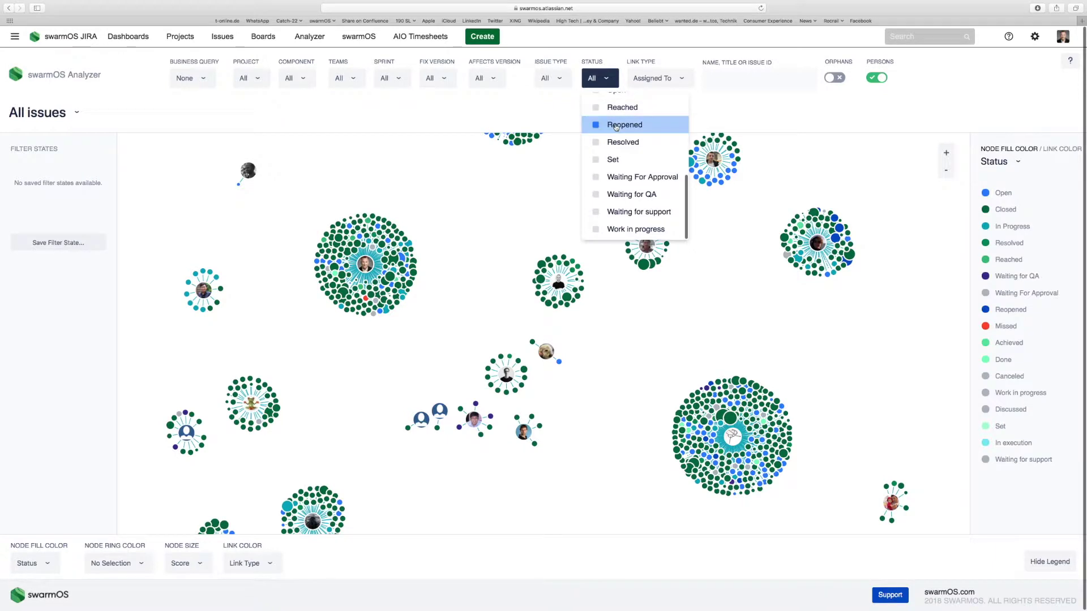
scroll(634, 146, "up", 3)
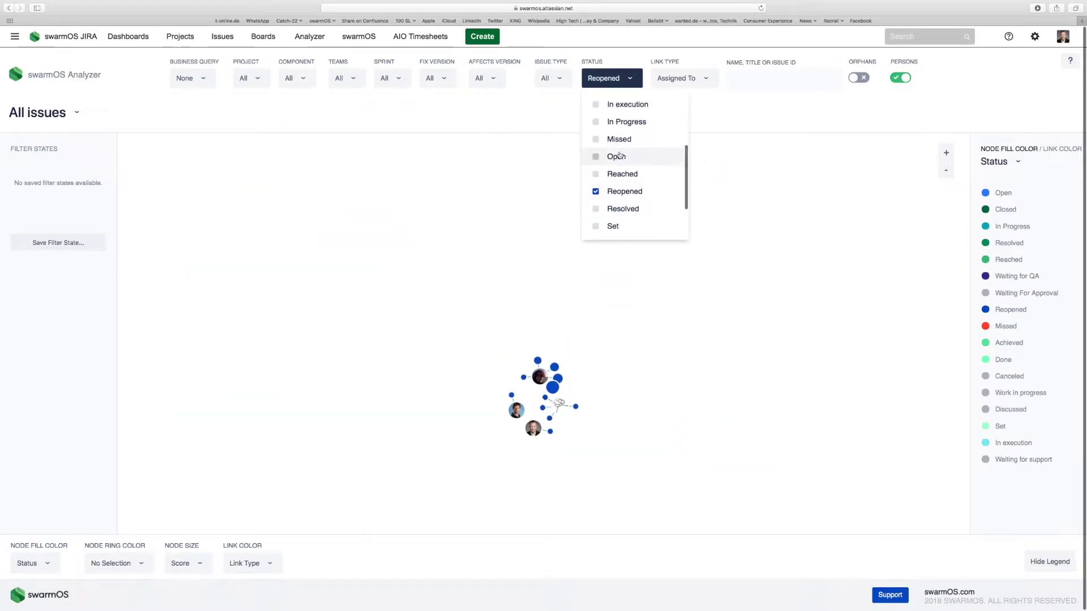
left_click(619, 155)
left_click(630, 123)
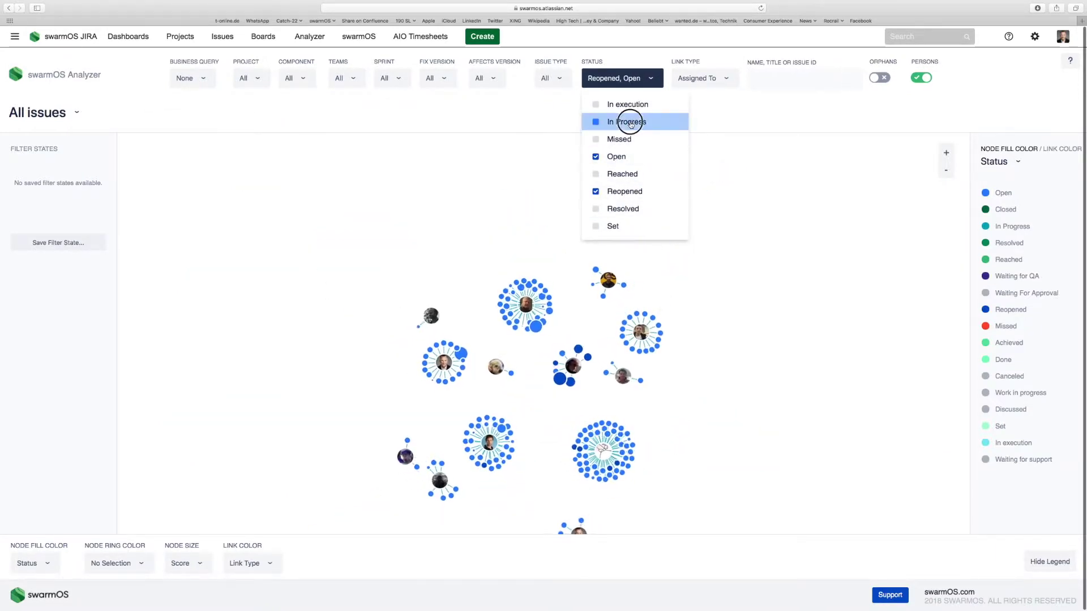
left_click(801, 226)
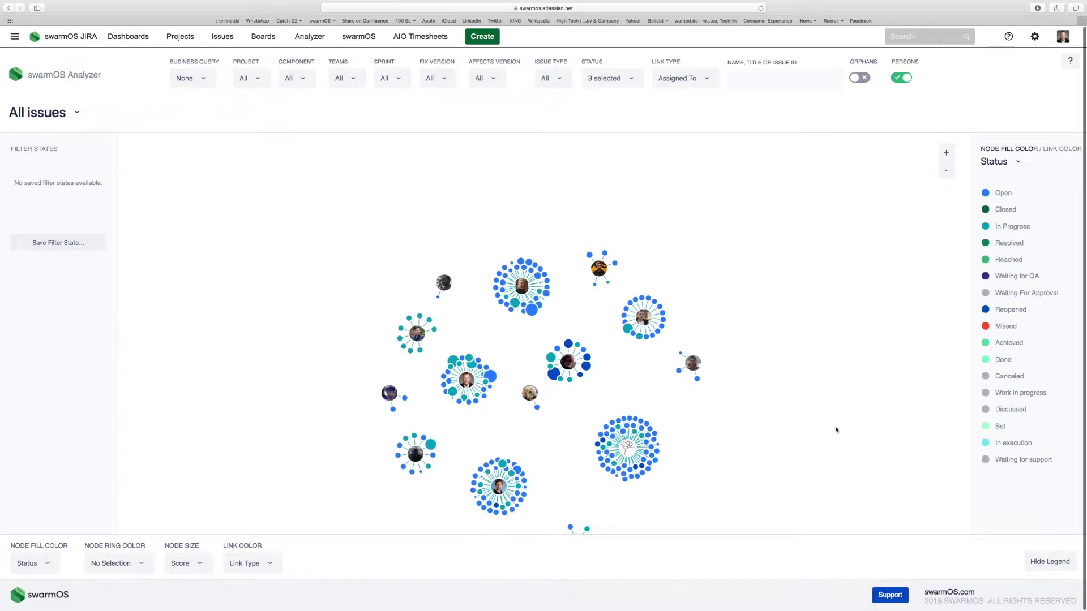
mouse_move(629, 450)
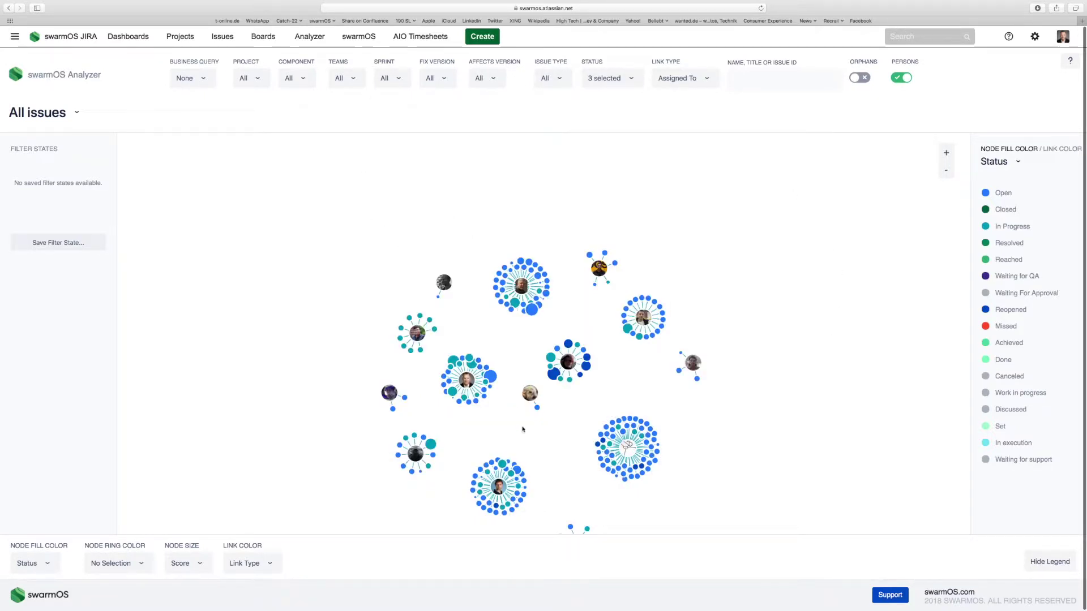
mouse_move(530, 397)
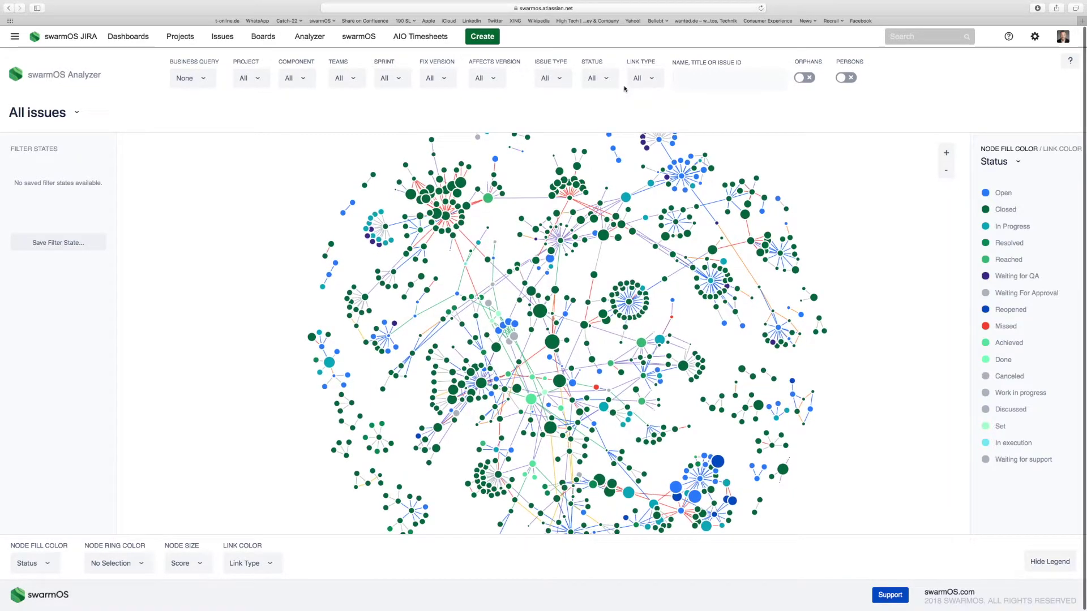
Step: Clear all link types from the filter and keep only Epic links
left_click(653, 79)
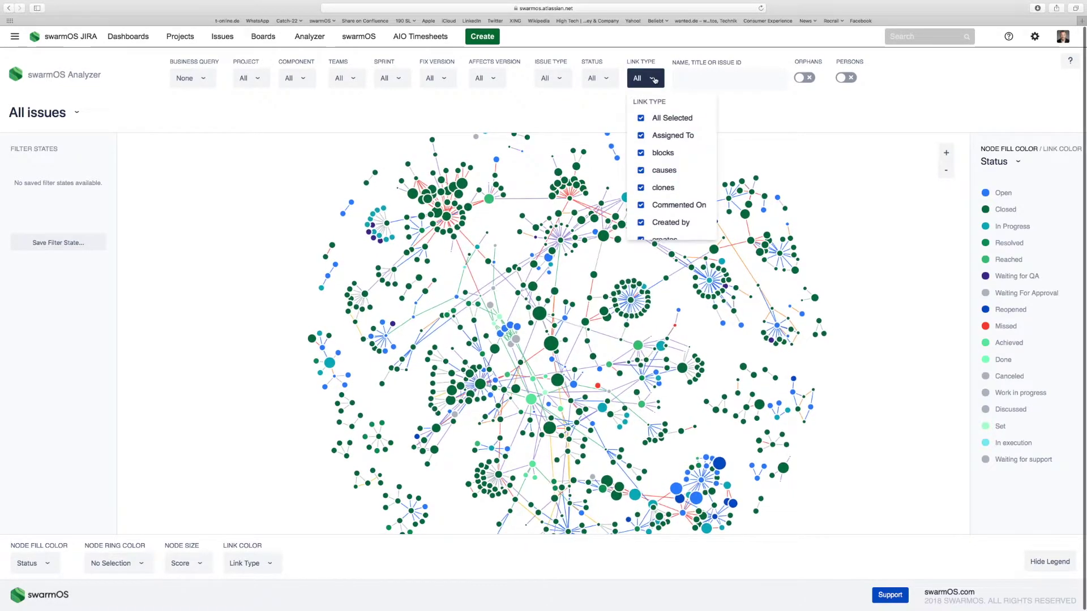
left_click(640, 119)
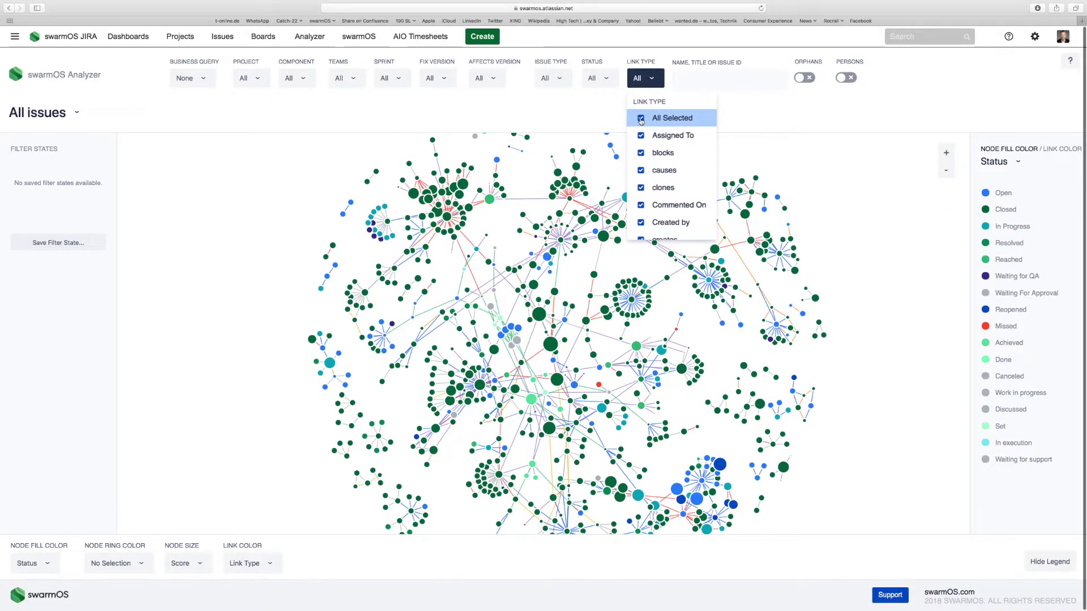
left_click(641, 119)
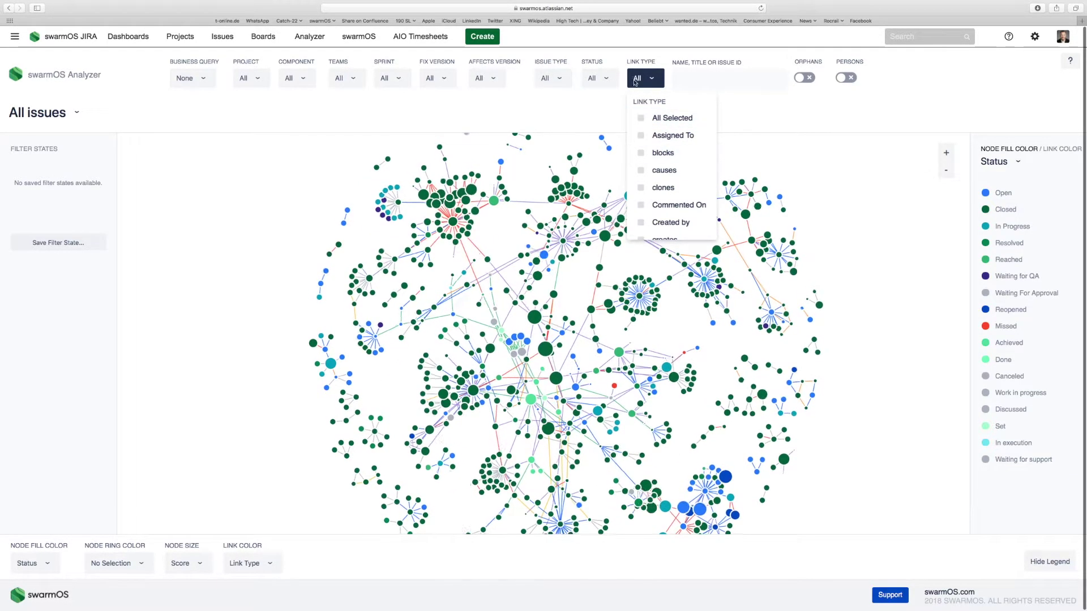
scroll(671, 168, "down", 2)
scroll(671, 168, "down", 2)
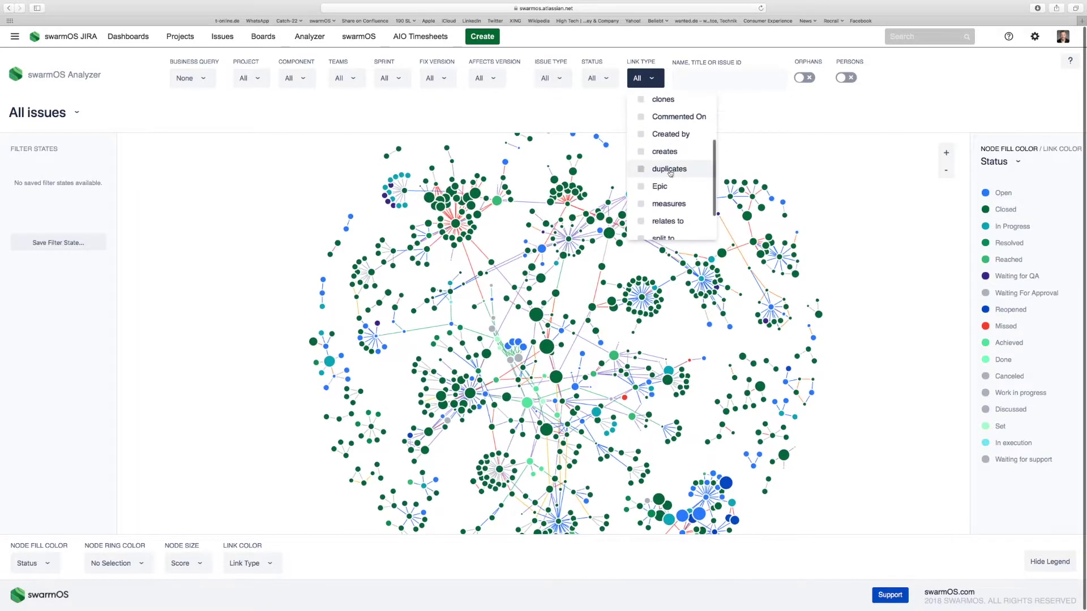
left_click(669, 187)
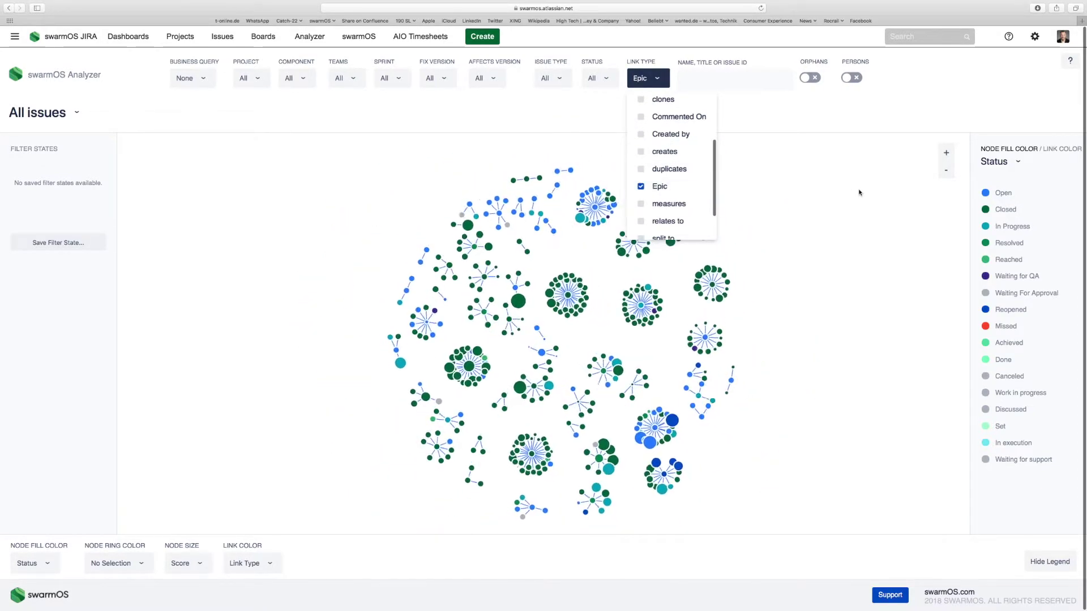
left_click(858, 192)
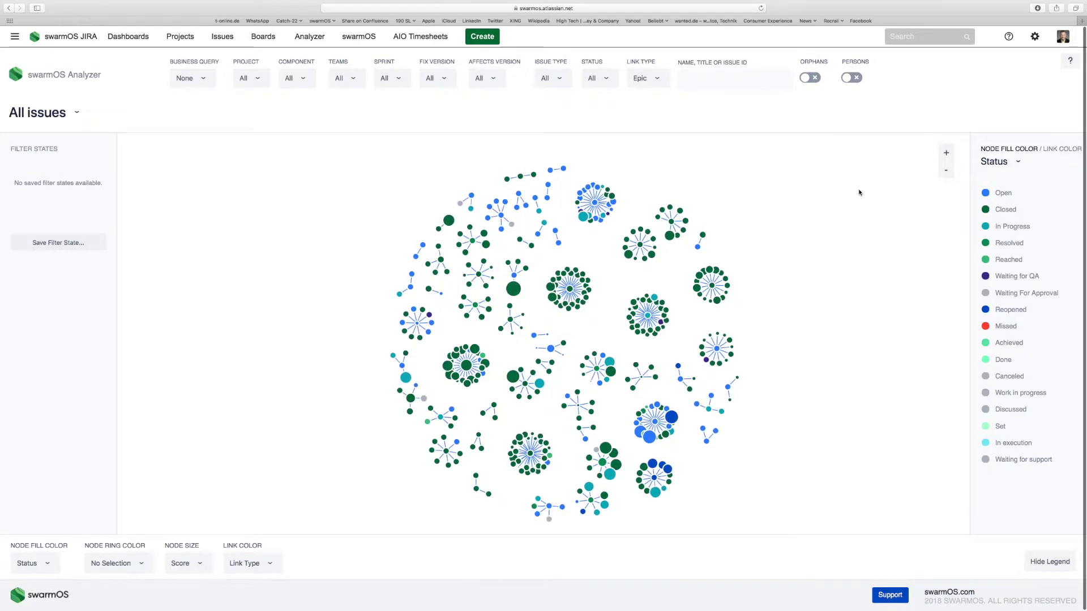
Step: Highlight the Open issues in the Epic-clustered graph and inspect its links
left_click(996, 193)
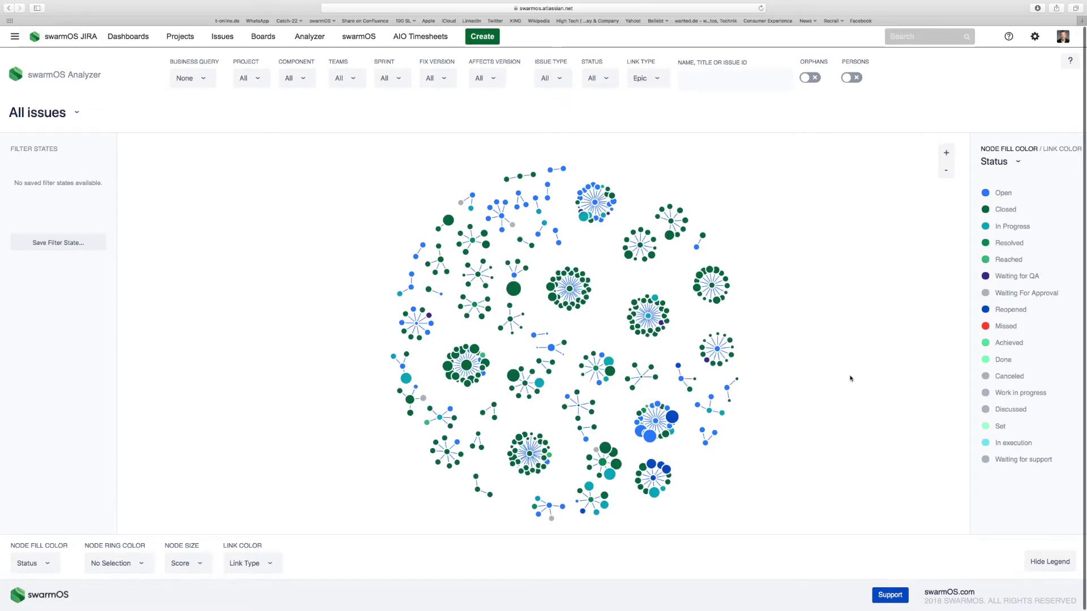
mouse_move(654, 424)
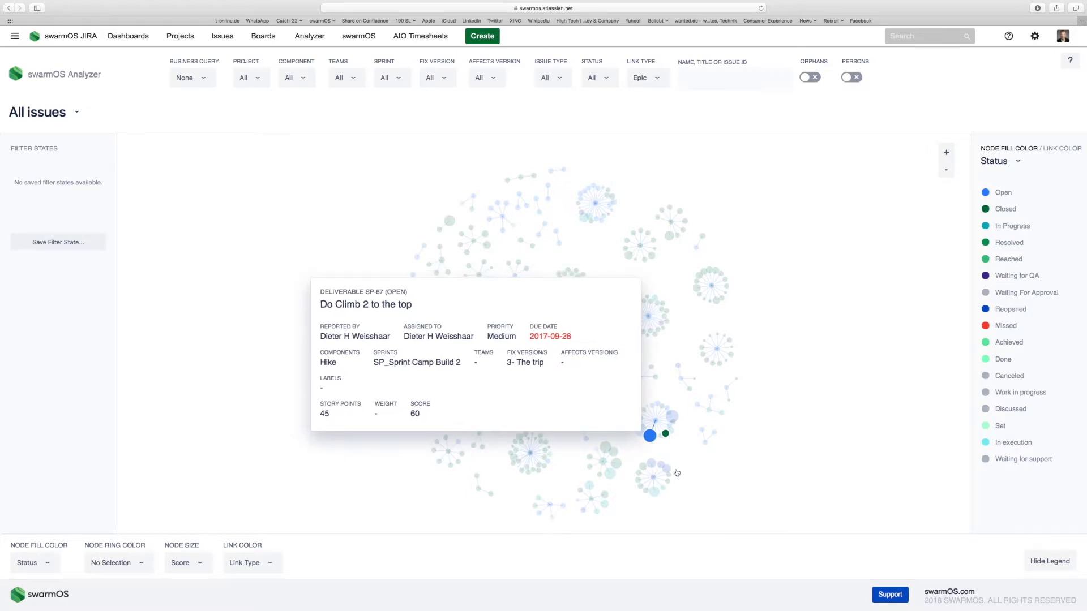
mouse_move(596, 203)
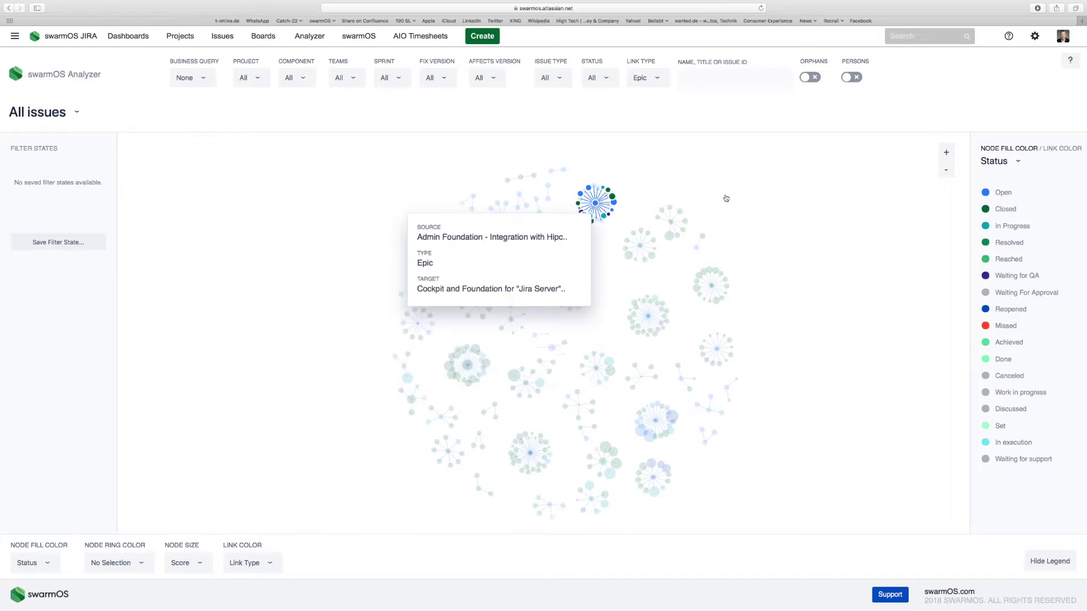
left_click(1018, 163)
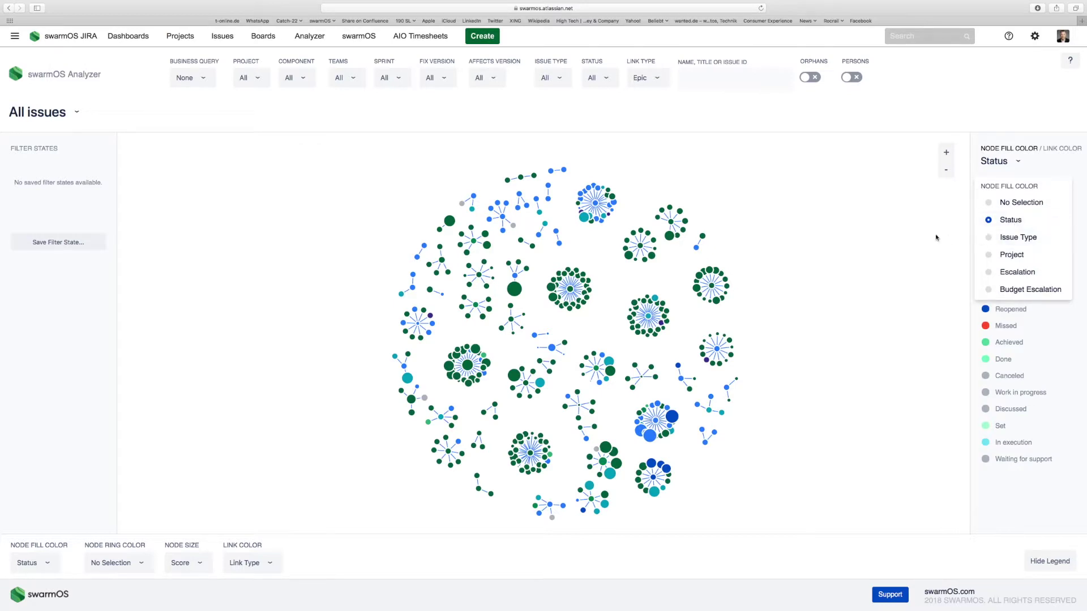
left_click(861, 231)
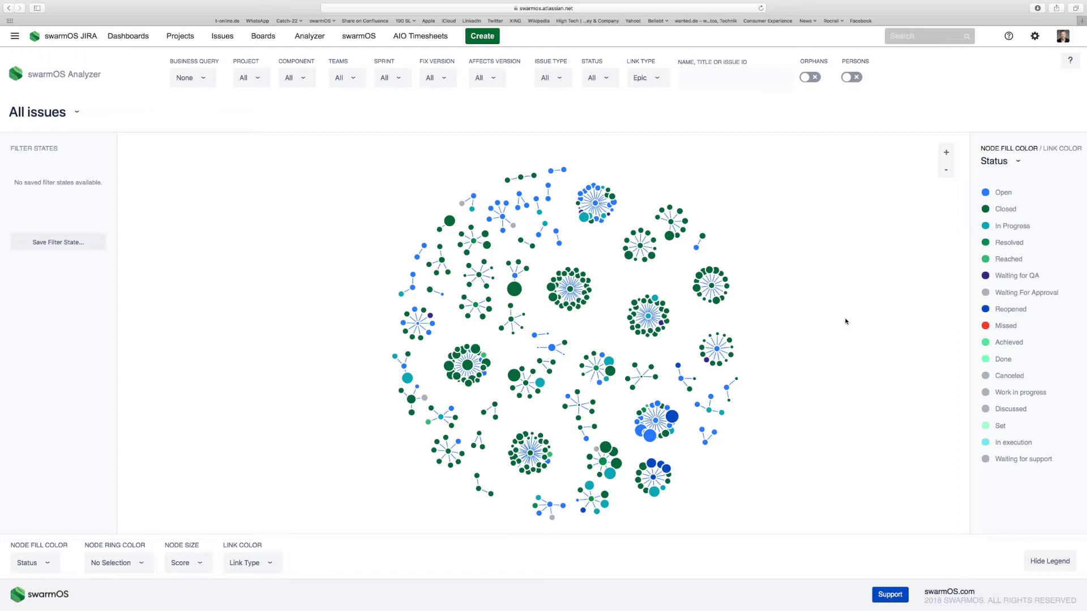
left_click(1008, 197)
Step: Set Node Ring Color to Escalation so escalated issues get coloured rings
left_click(141, 562)
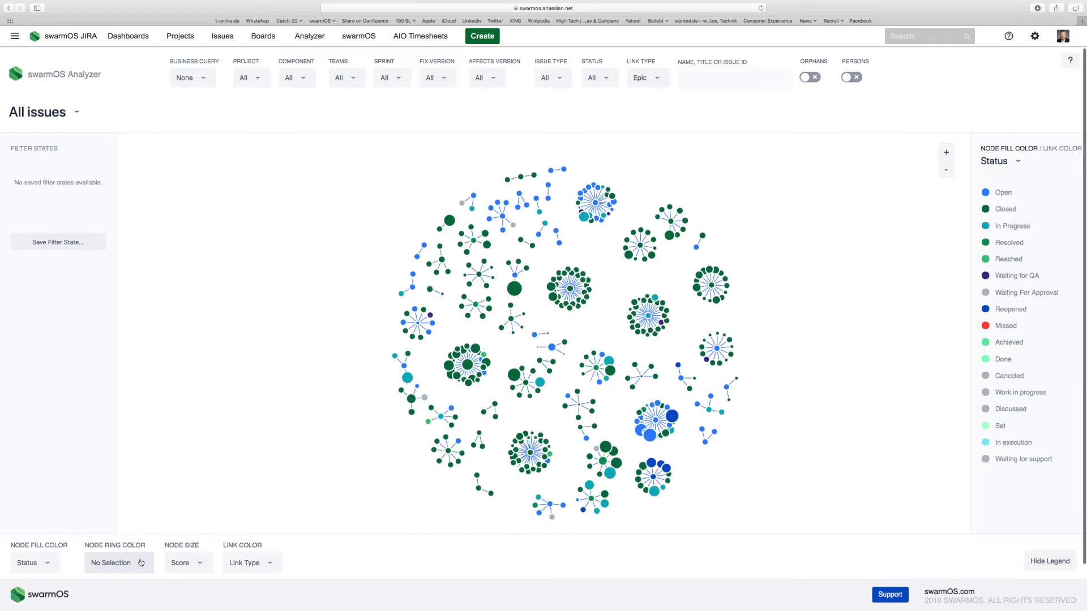
left_click(142, 568)
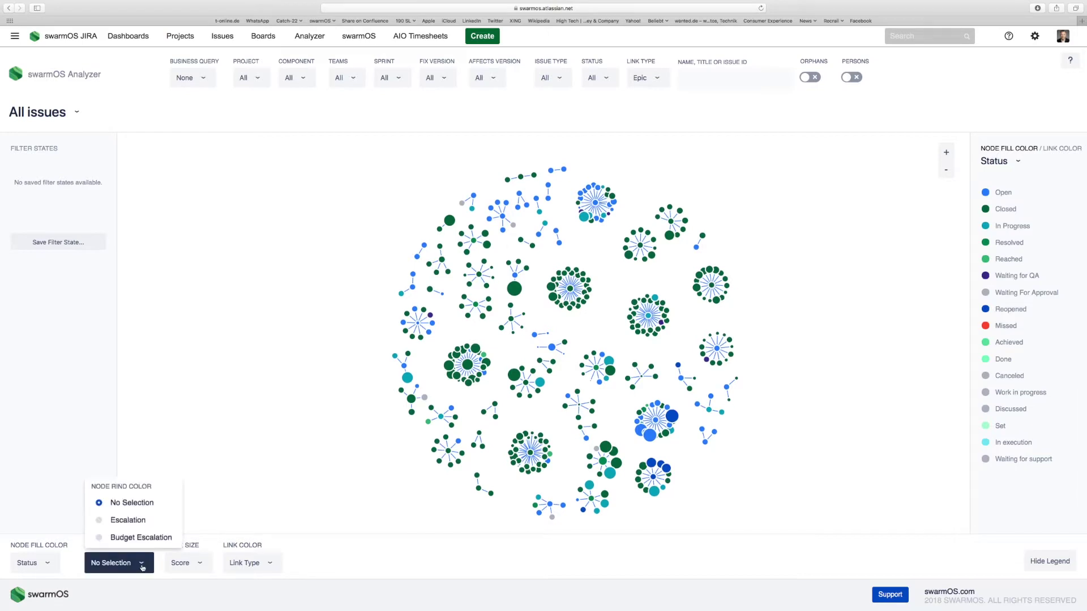
left_click(119, 522)
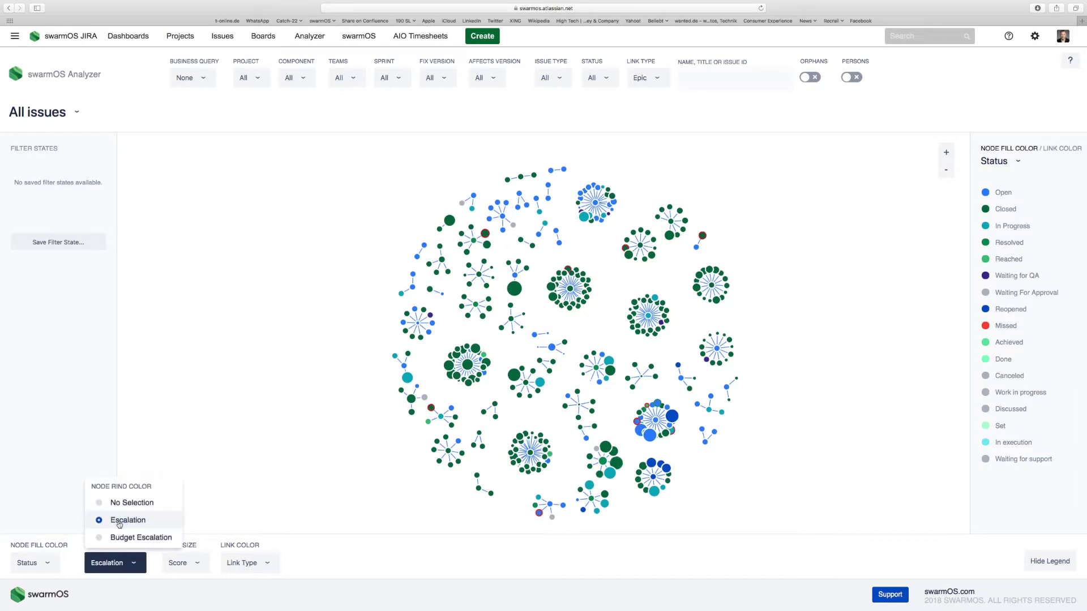
left_click(205, 292)
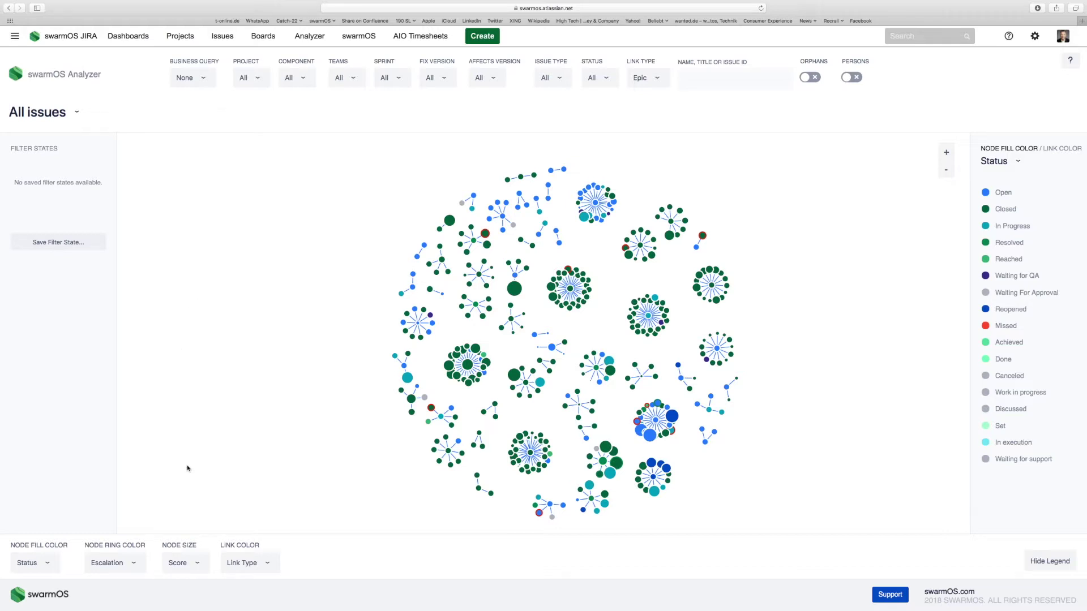
mouse_move(432, 408)
Step: Open the action menu for the red-ringed SWARM-442 node
mouse_move(486, 235)
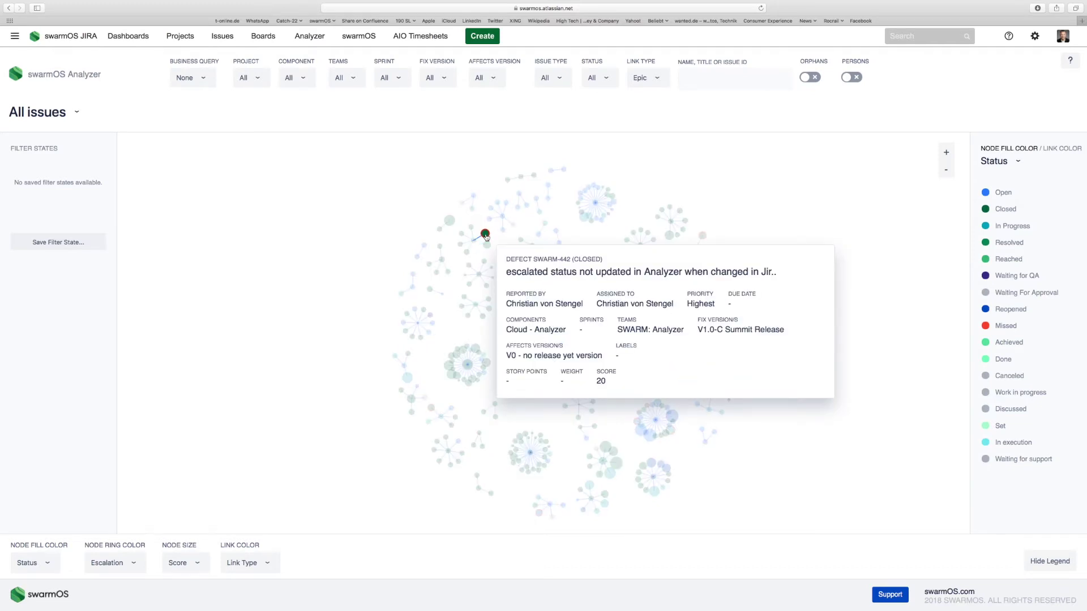
left_click(486, 235)
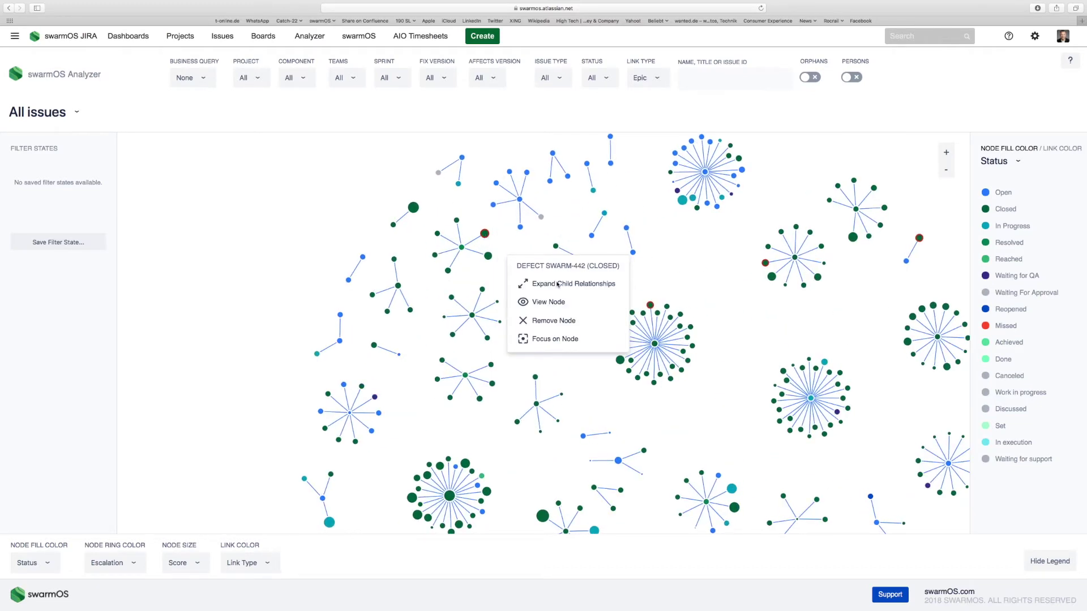